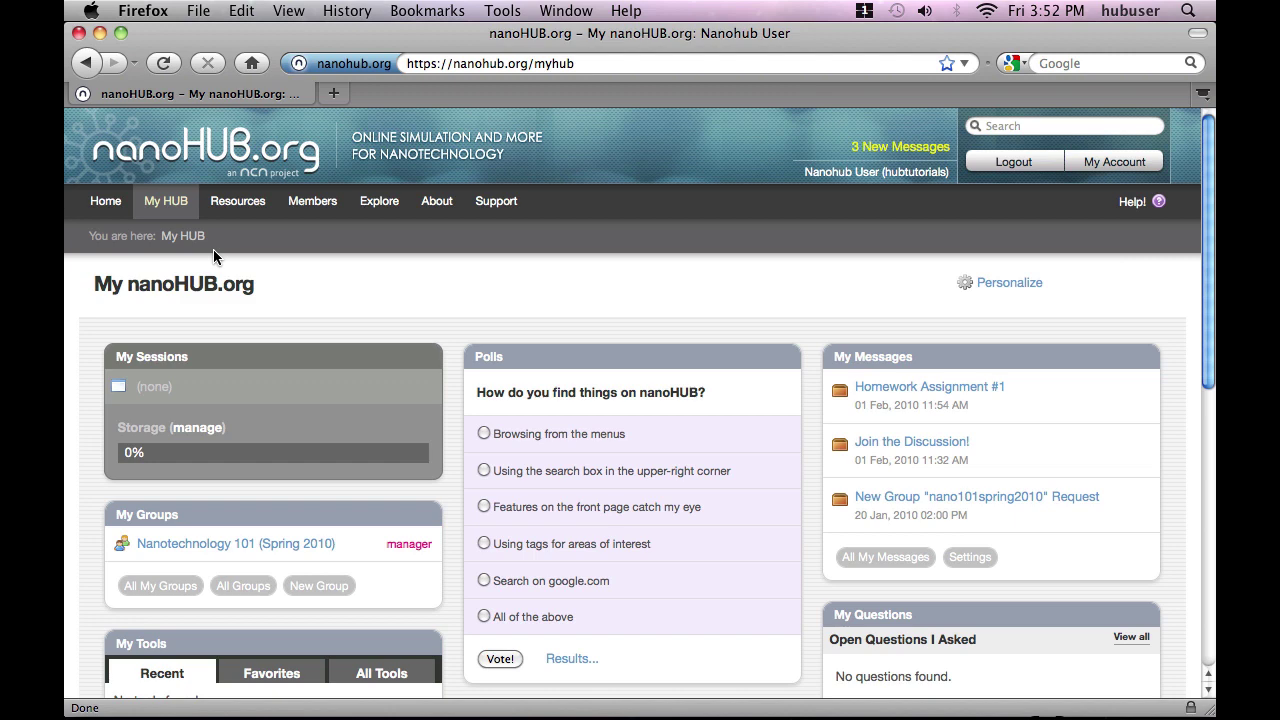
Step: Open the Tools catalogue from the Resources menu
mouse_move(237, 201)
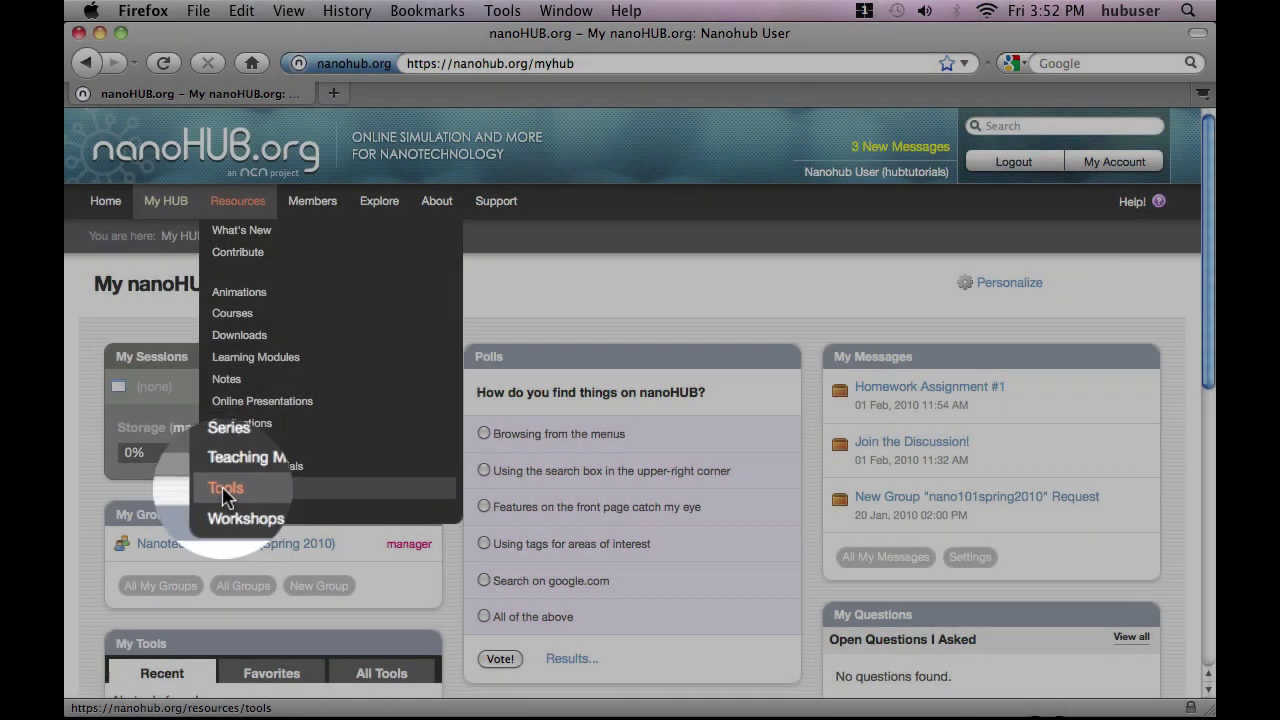
click(221, 484)
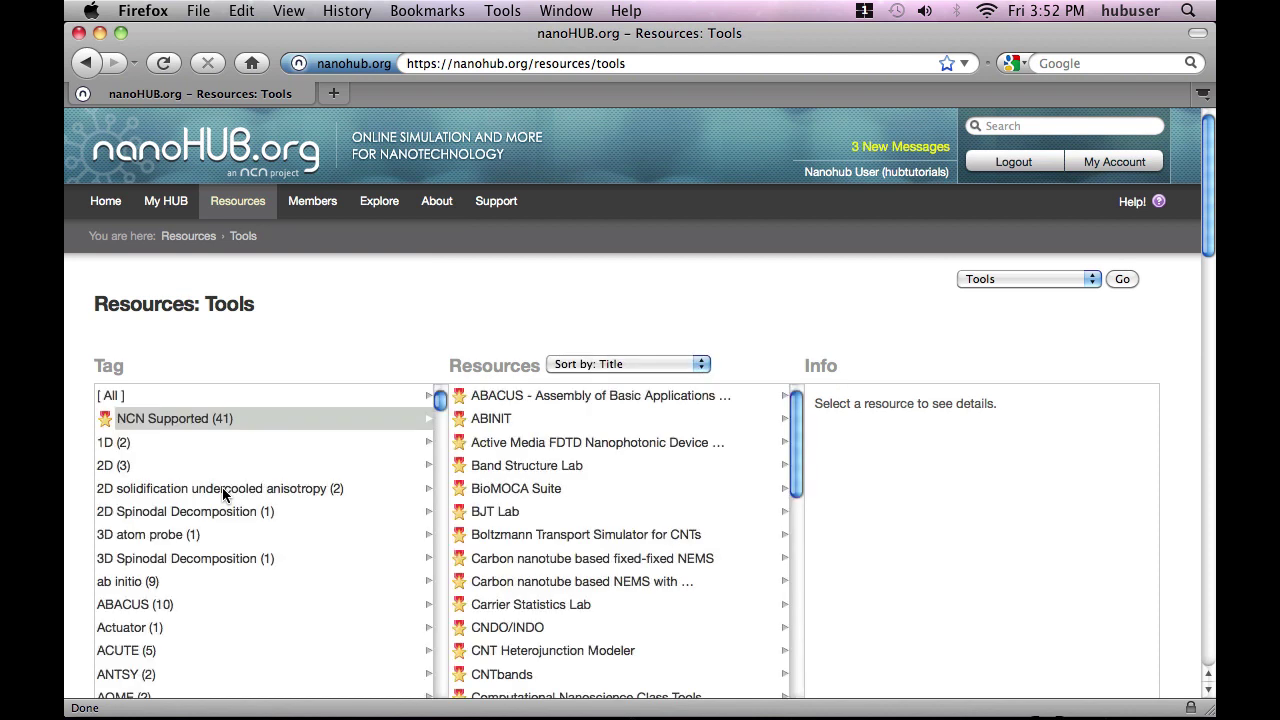
click(224, 495)
drag(1212, 226, 1172, 400)
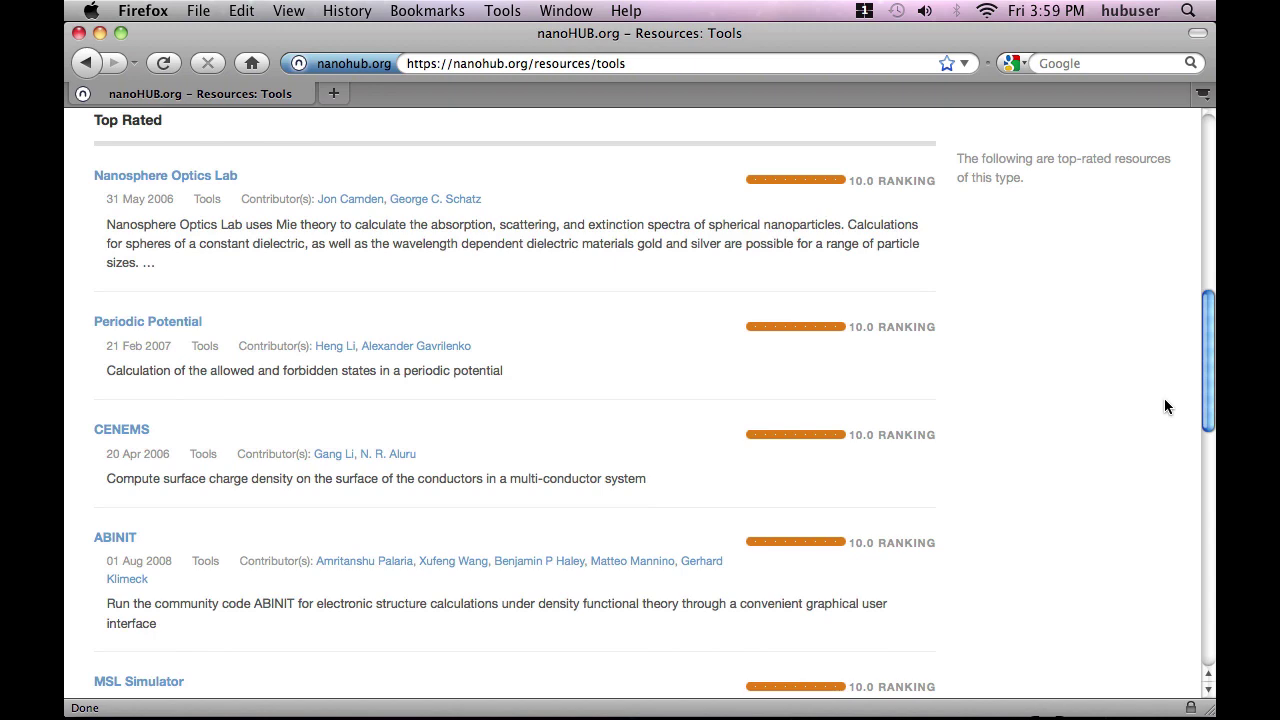
drag(1200, 400, 1207, 250)
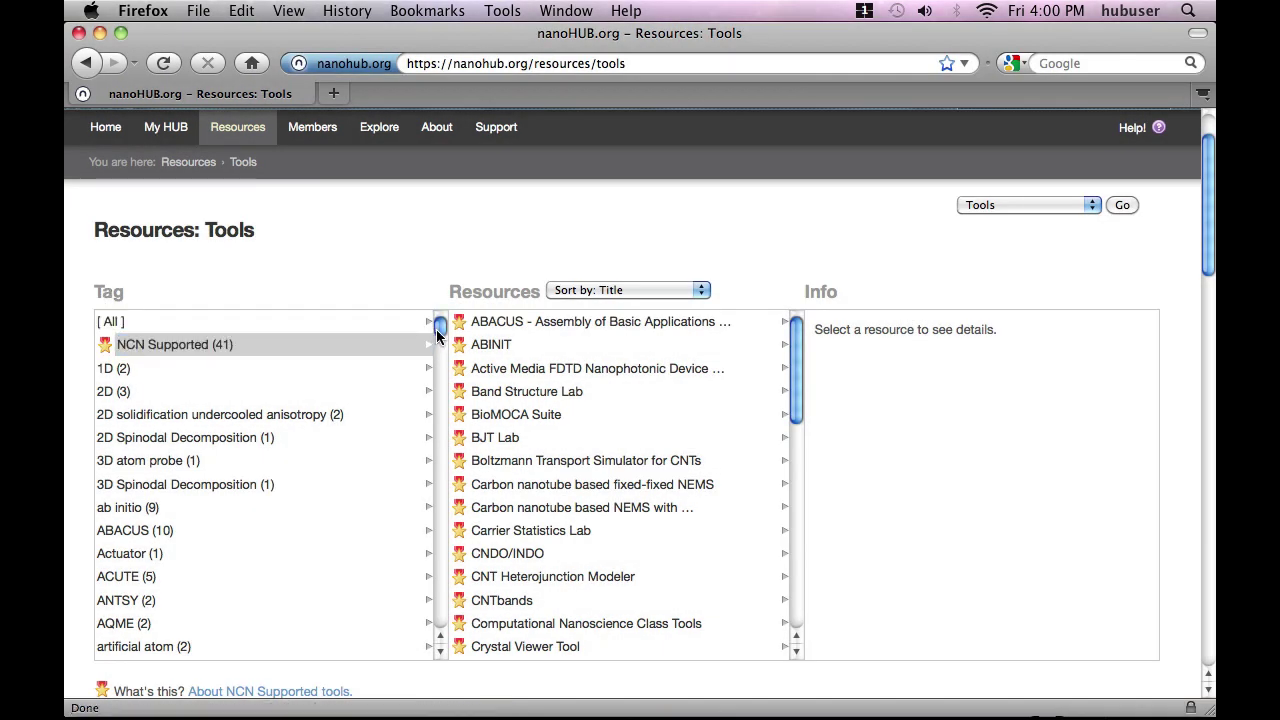
Step: Filter the tool catalogue by the 'crystal (4)' tag
drag(437, 335, 426, 387)
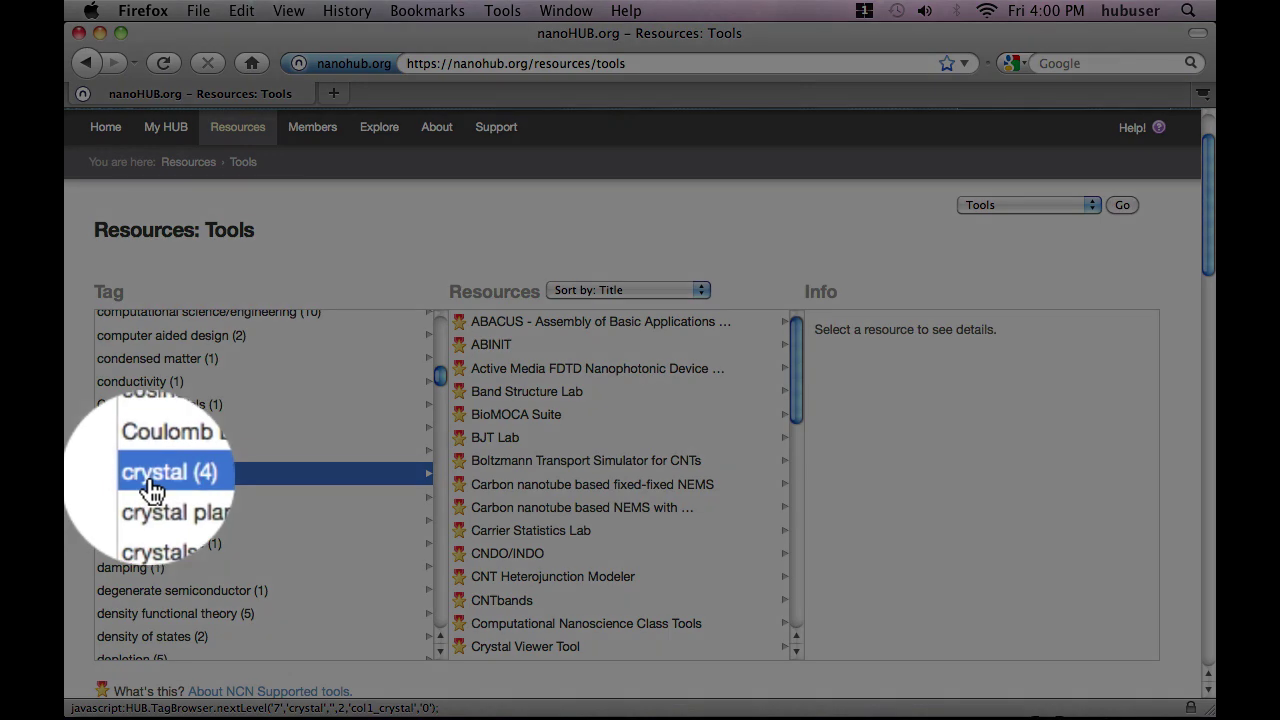
click(110, 483)
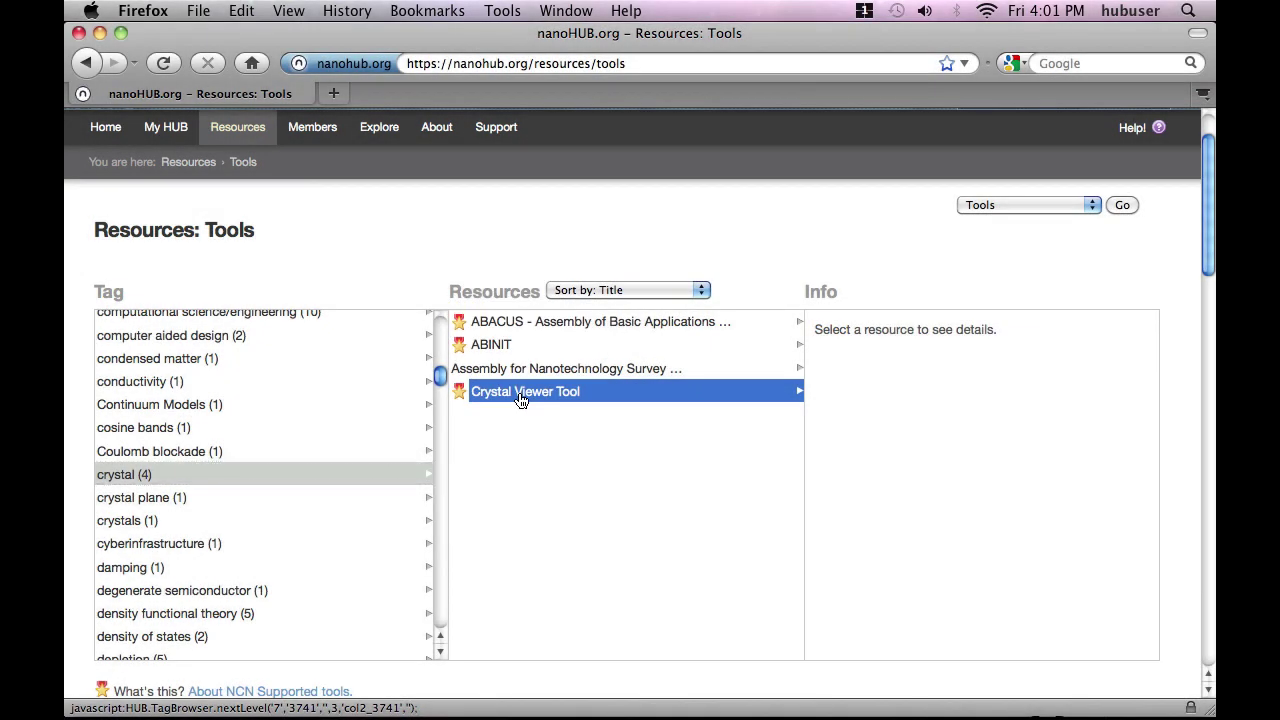
Step: Select Crystal Viewer Tool and open its full resource page with 'Learn more'
click(520, 396)
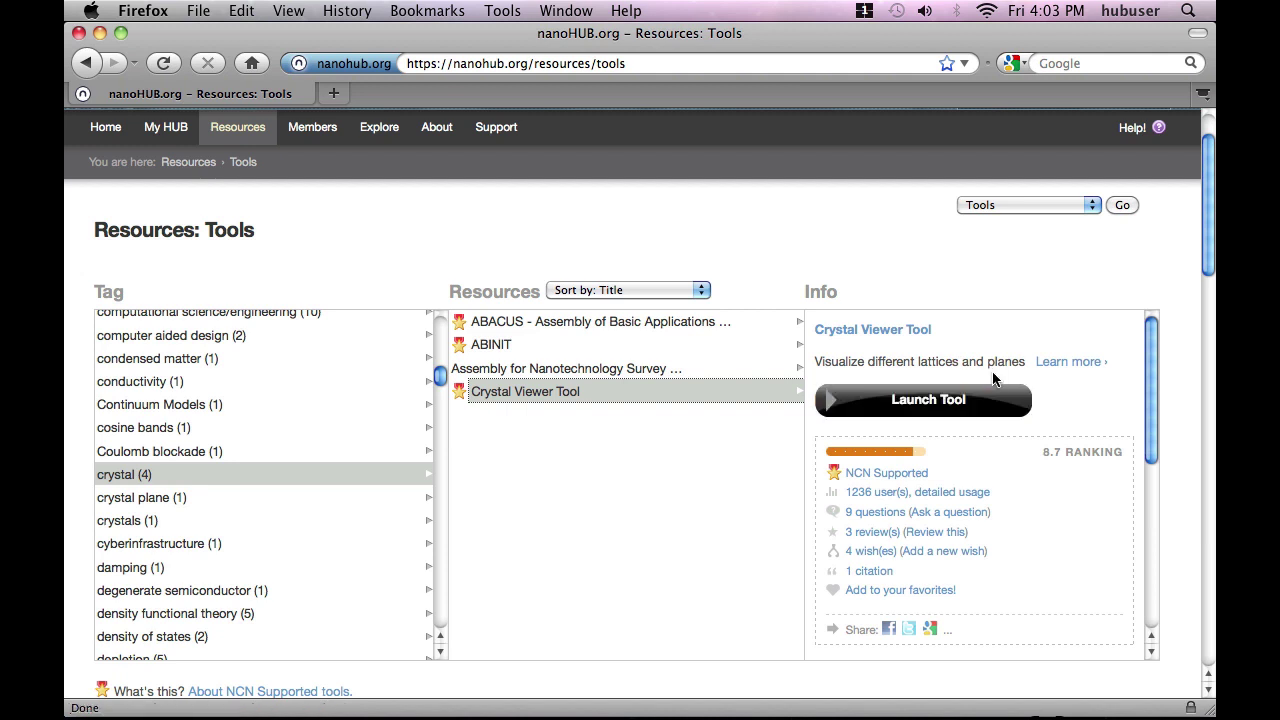
click(1072, 364)
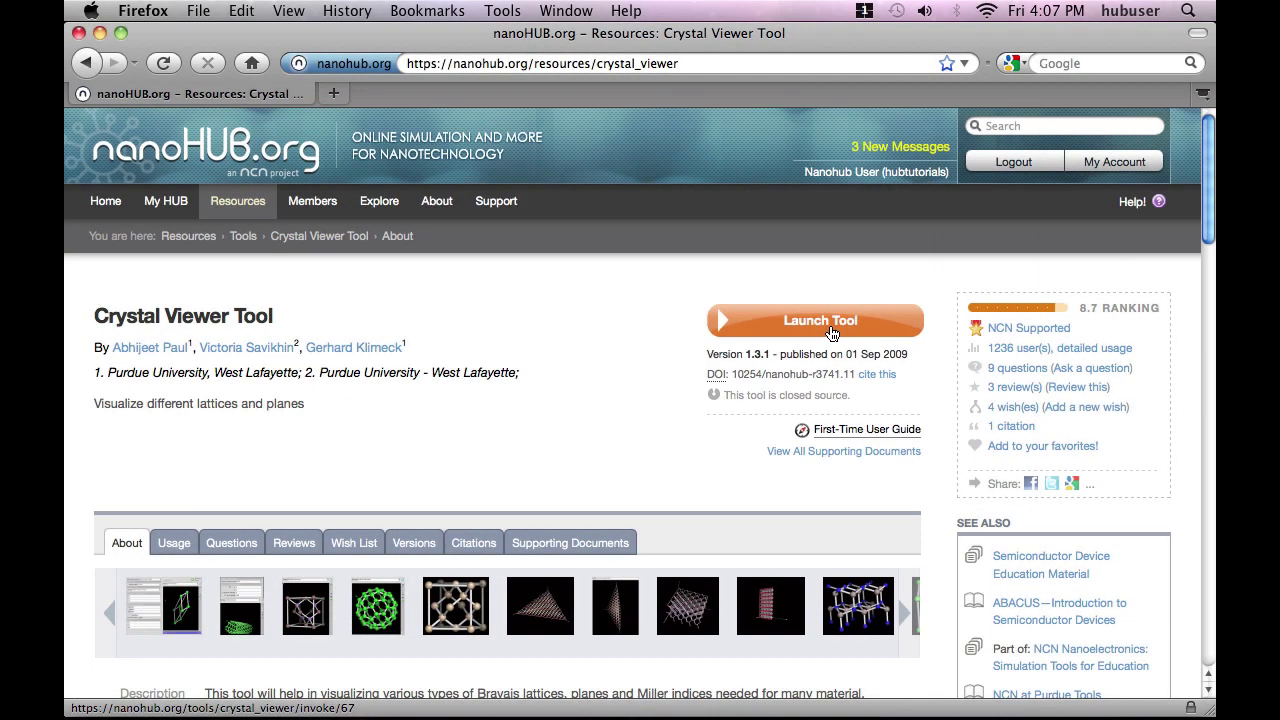
Step: Launch a Crystal Viewer session, keeping the Diamond lattice and Si material preset
click(831, 333)
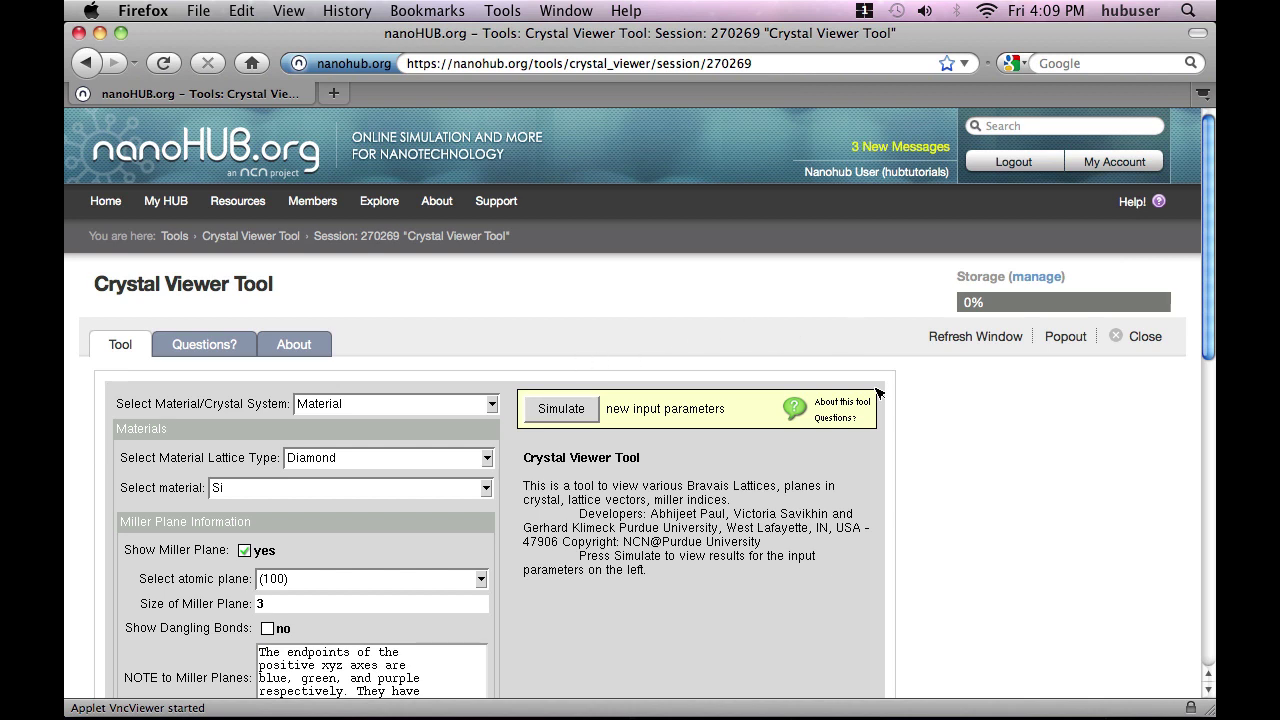
click(365, 408)
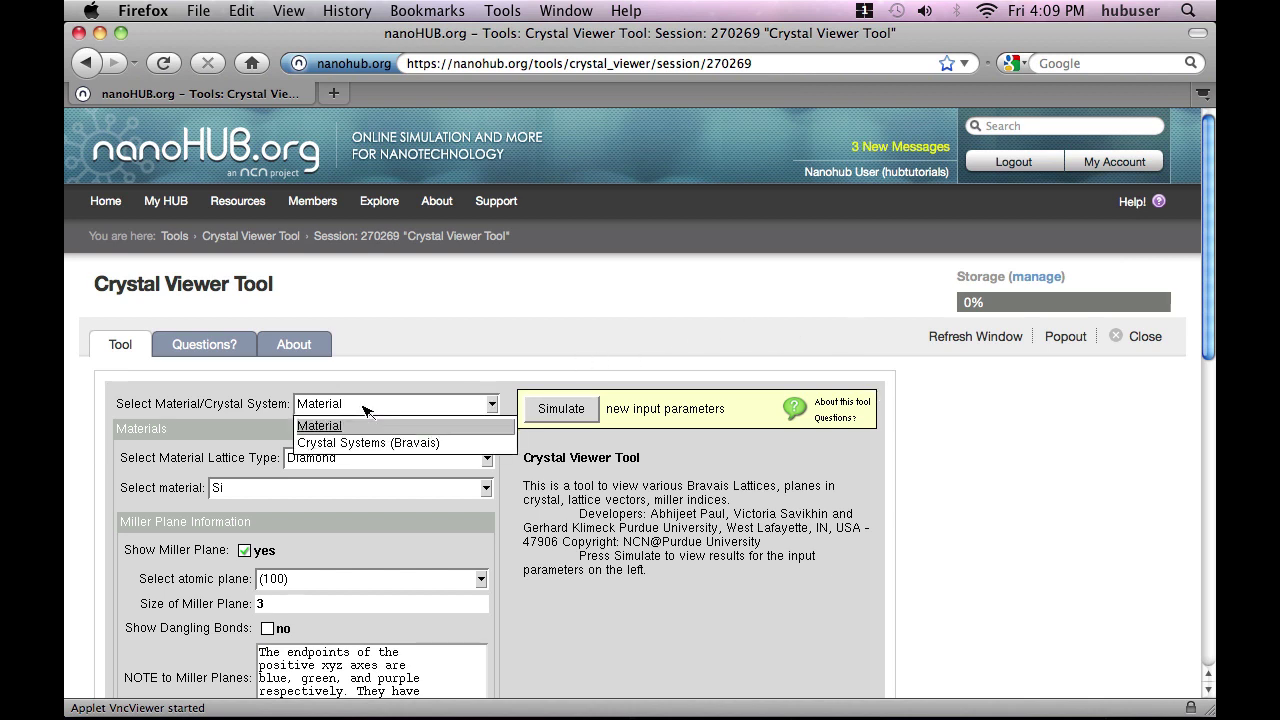
click(365, 410)
click(370, 462)
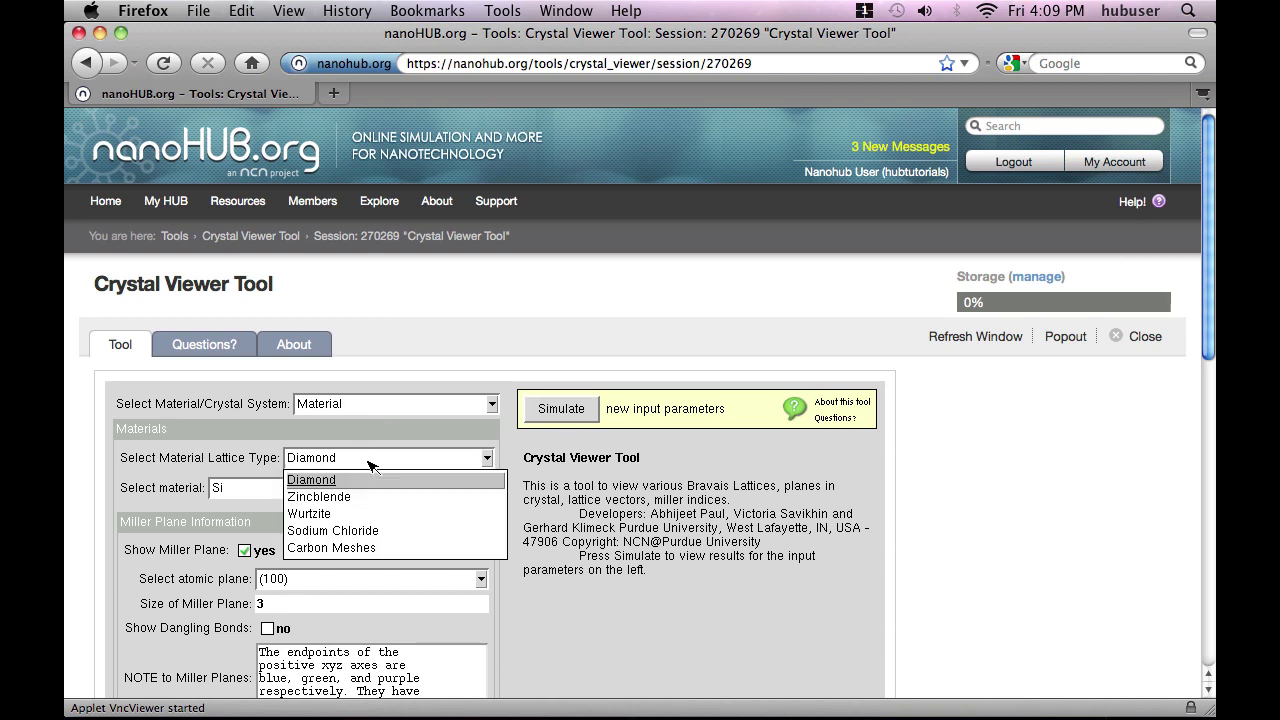
click(371, 465)
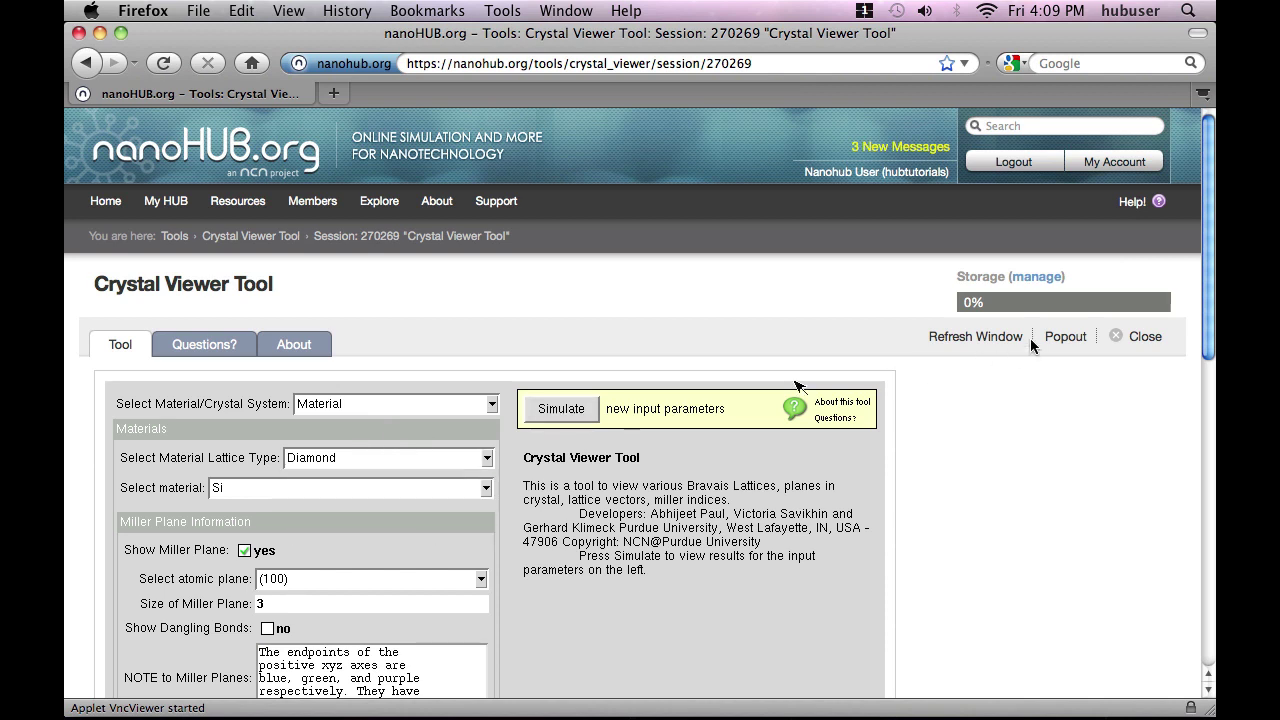
scroll(1190, 380, down, 5)
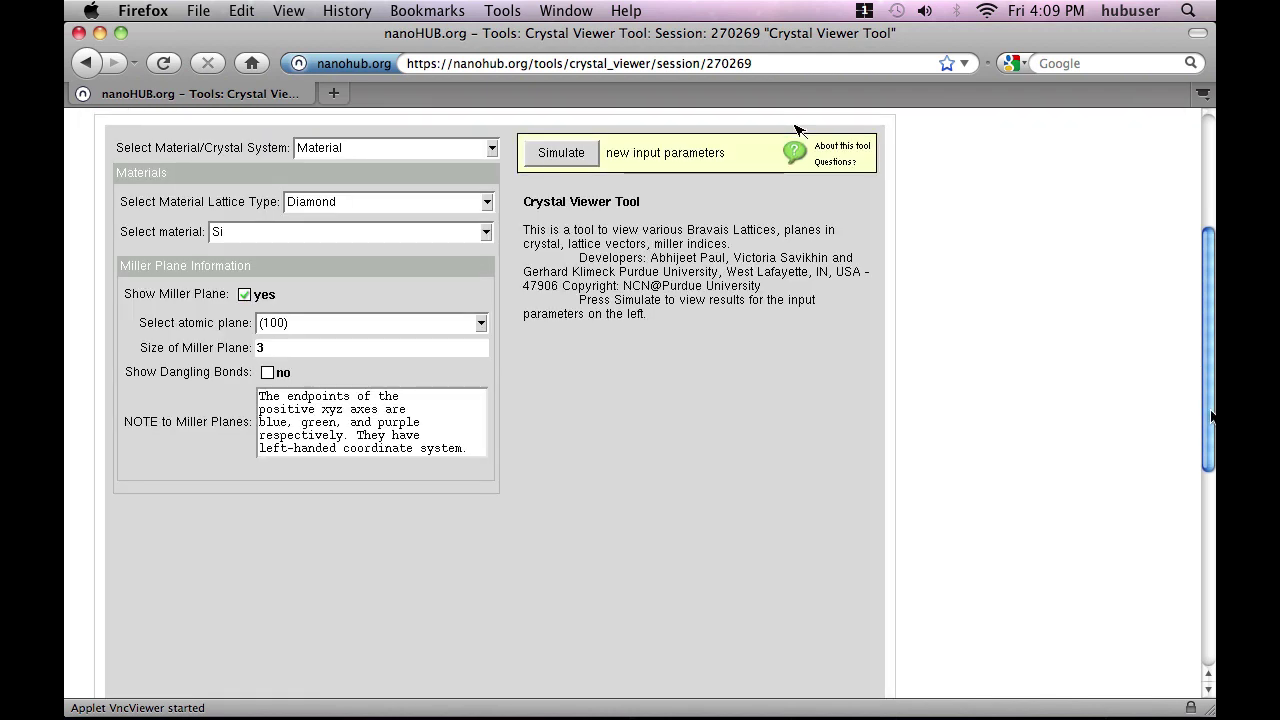
scroll(1210, 418, up, 5)
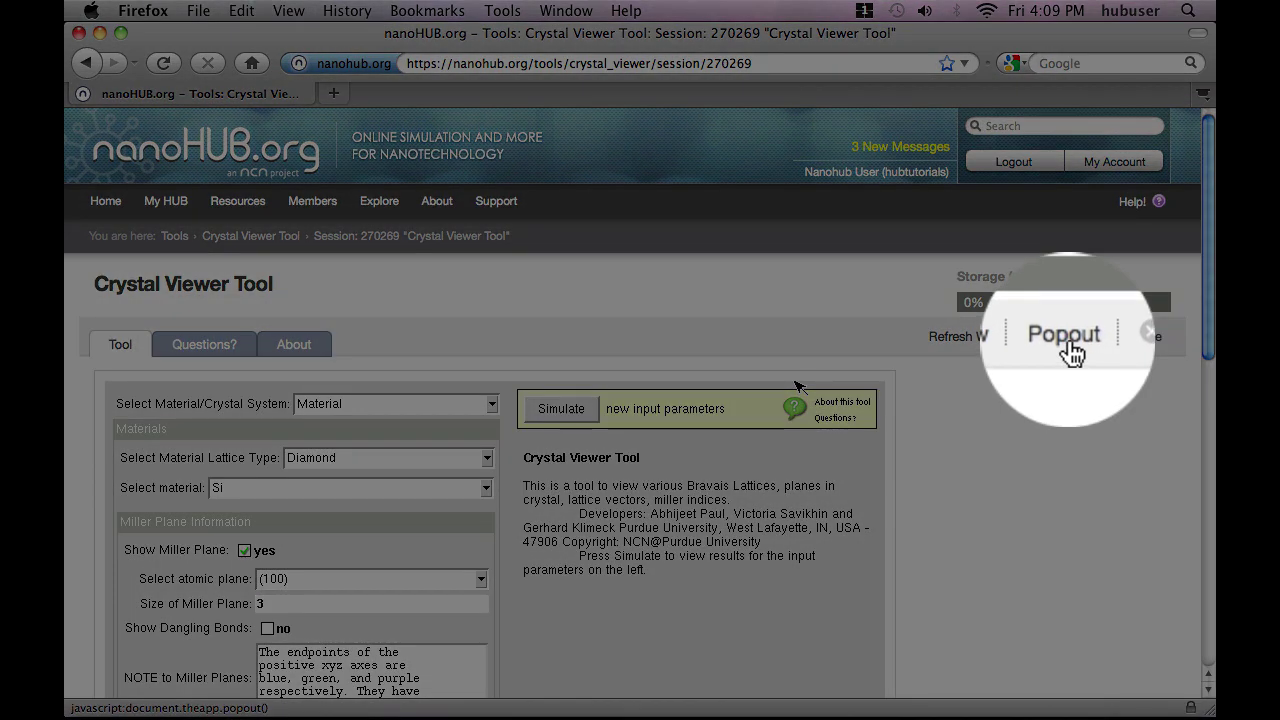
Step: Pop the tool out into its own window and switch to Crystal Systems (Bravais)
click(1065, 336)
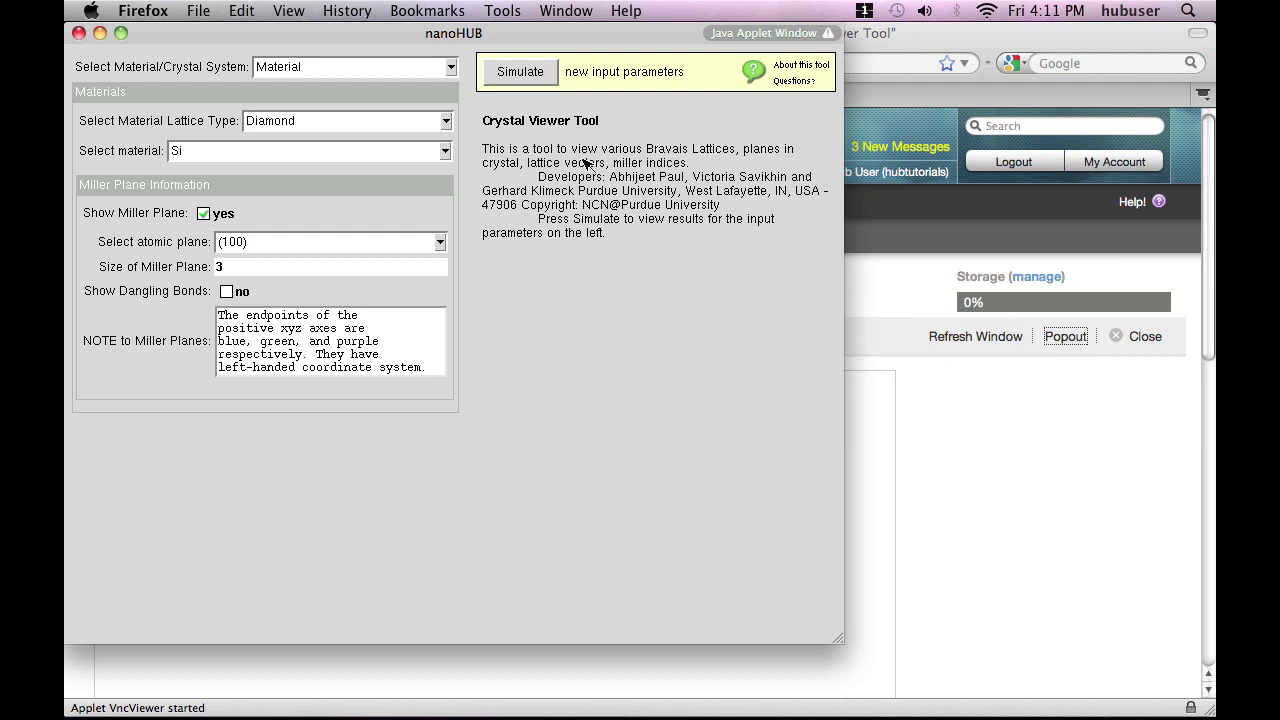
click(386, 76)
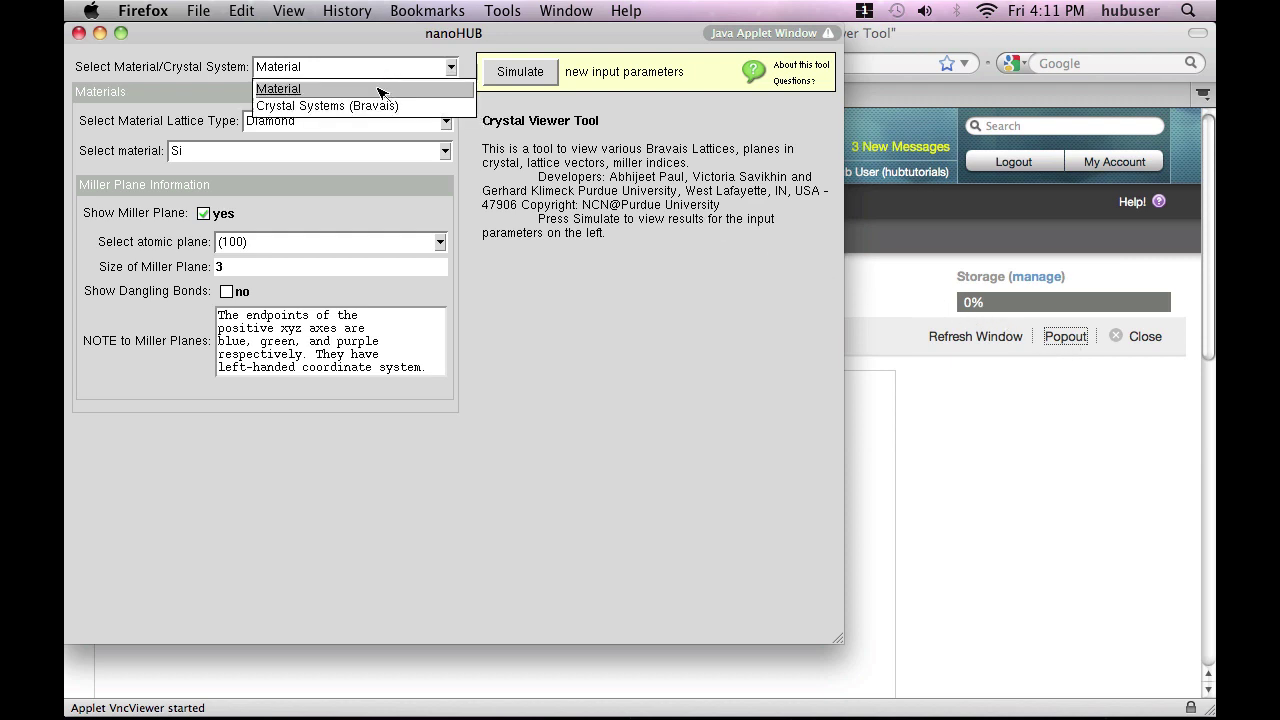
click(380, 107)
click(372, 70)
click(370, 111)
Step: Set the crystal system to Orthorhombic with a Face Centered Cubic (FCC) cell
click(346, 124)
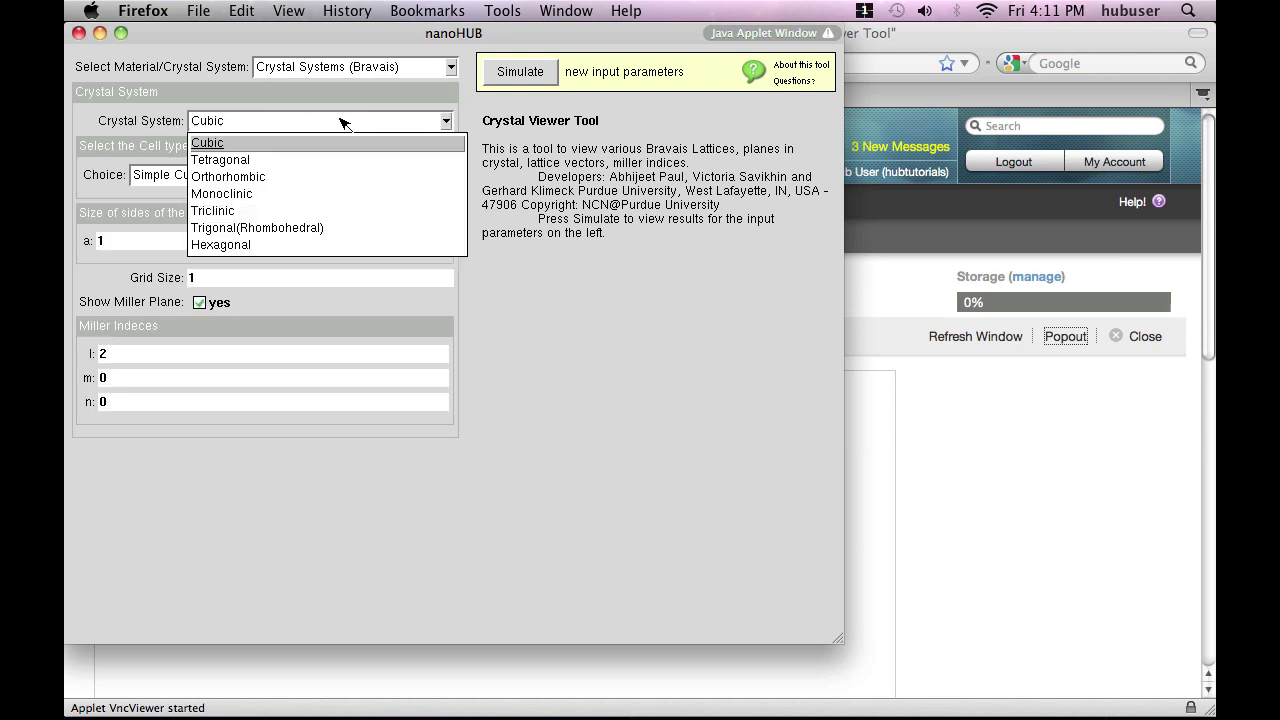
click(332, 177)
click(332, 183)
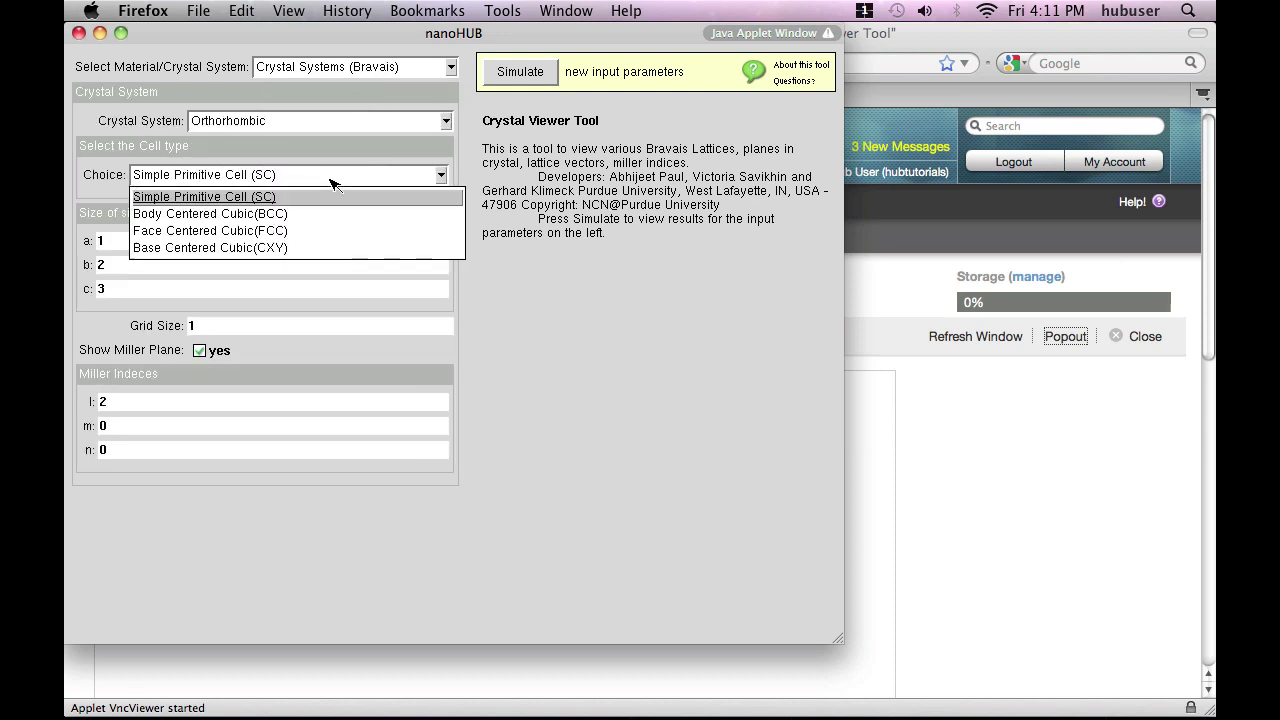
click(330, 232)
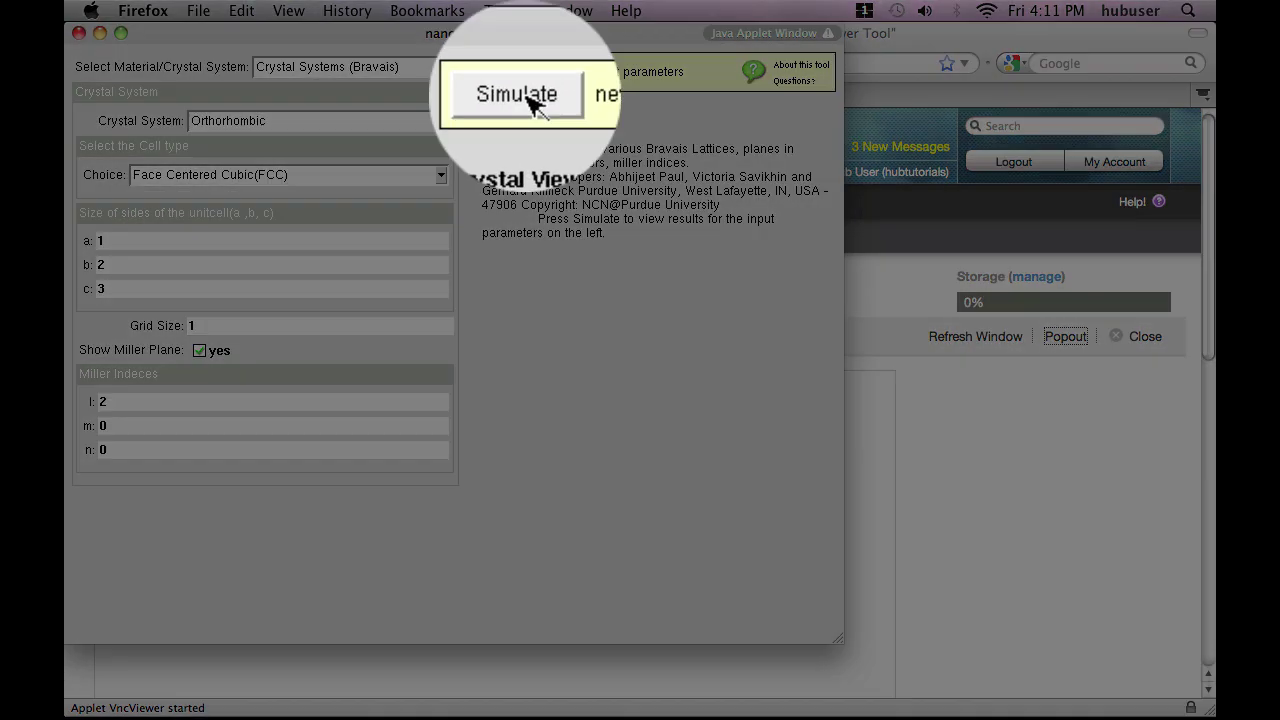
Step: Simulate the orthorhombic FCC unit cell and rotate the 3D structure
click(520, 72)
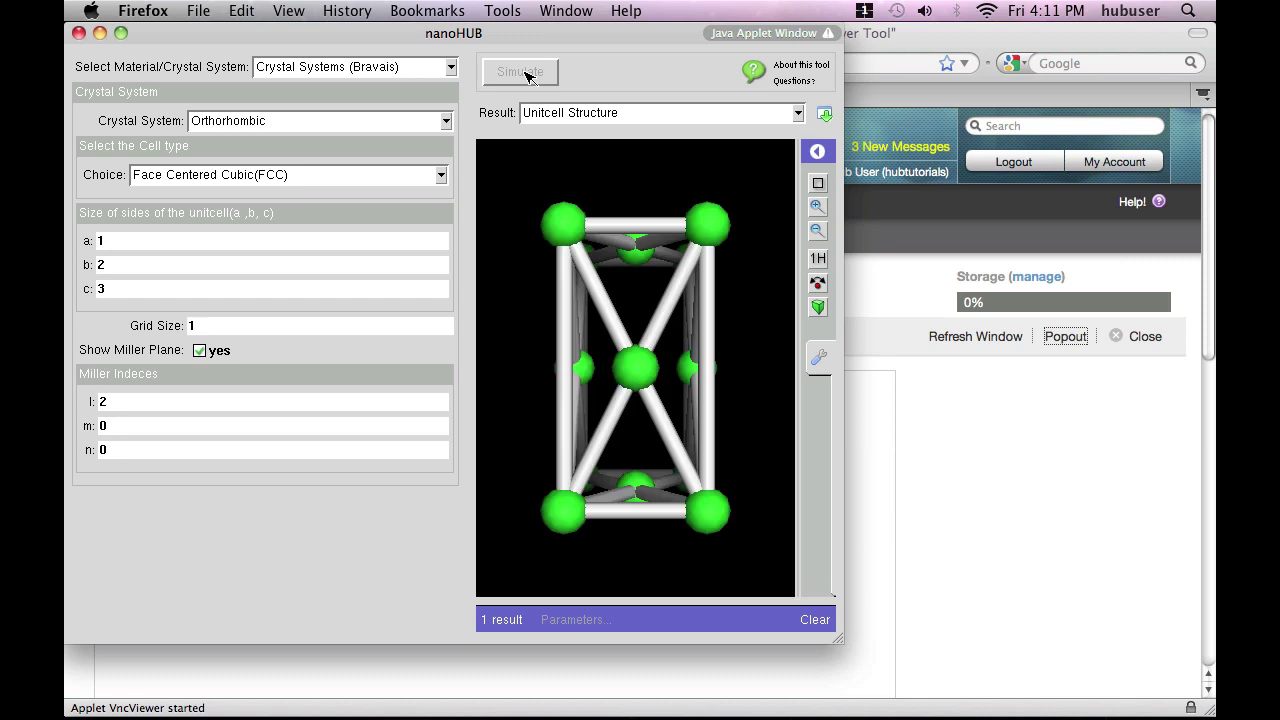
drag(630, 360, 569, 353)
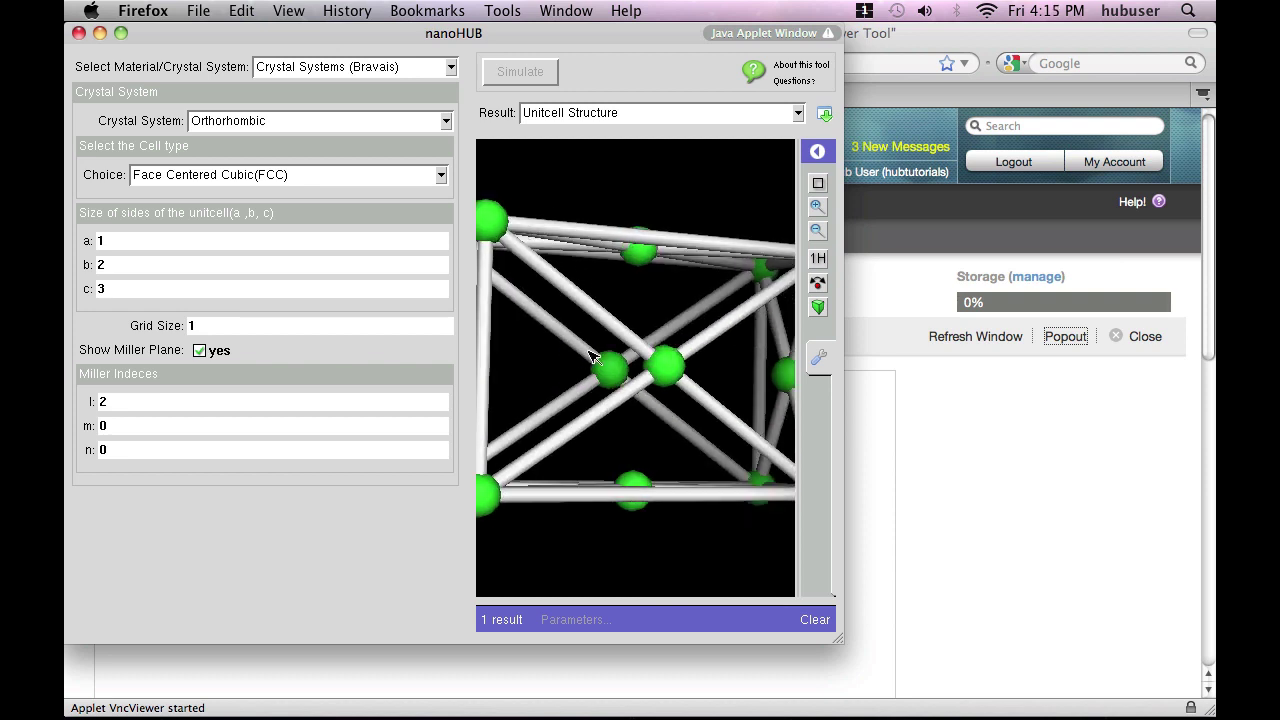
click(1032, 440)
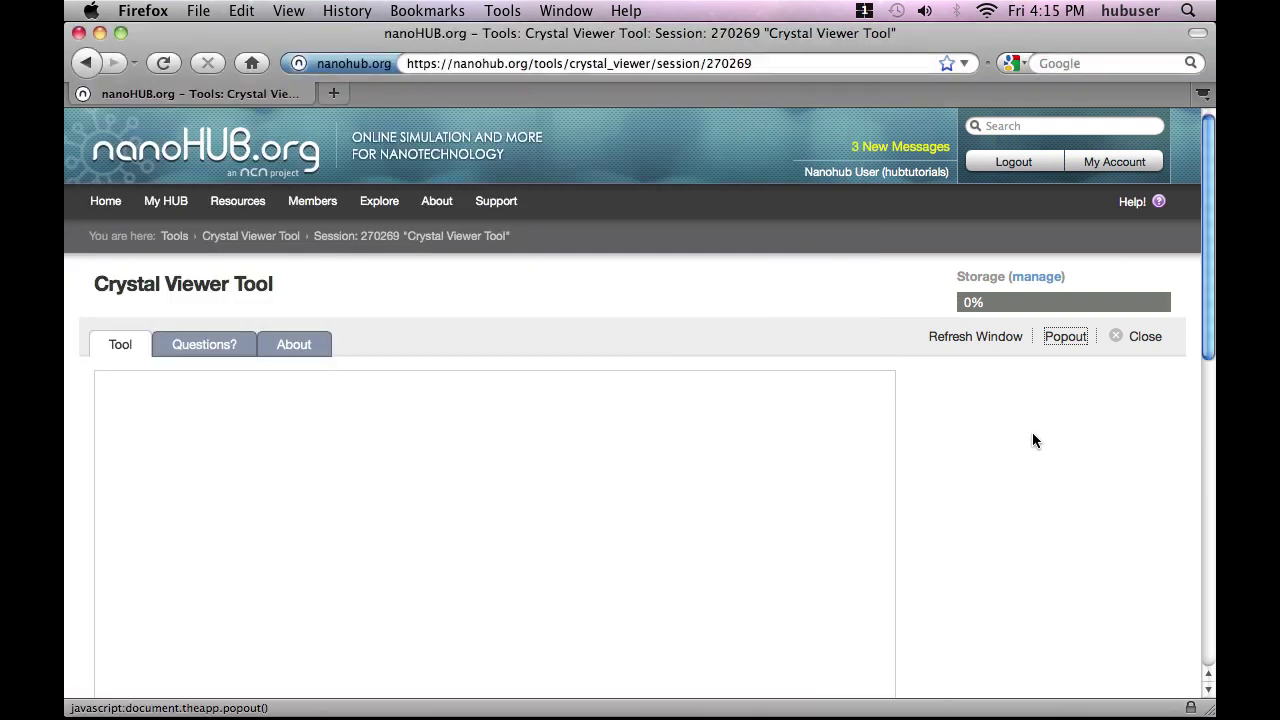
Step: Re-embed the tool, then view its Questions and About (version 1.3.1) tabs
click(1063, 337)
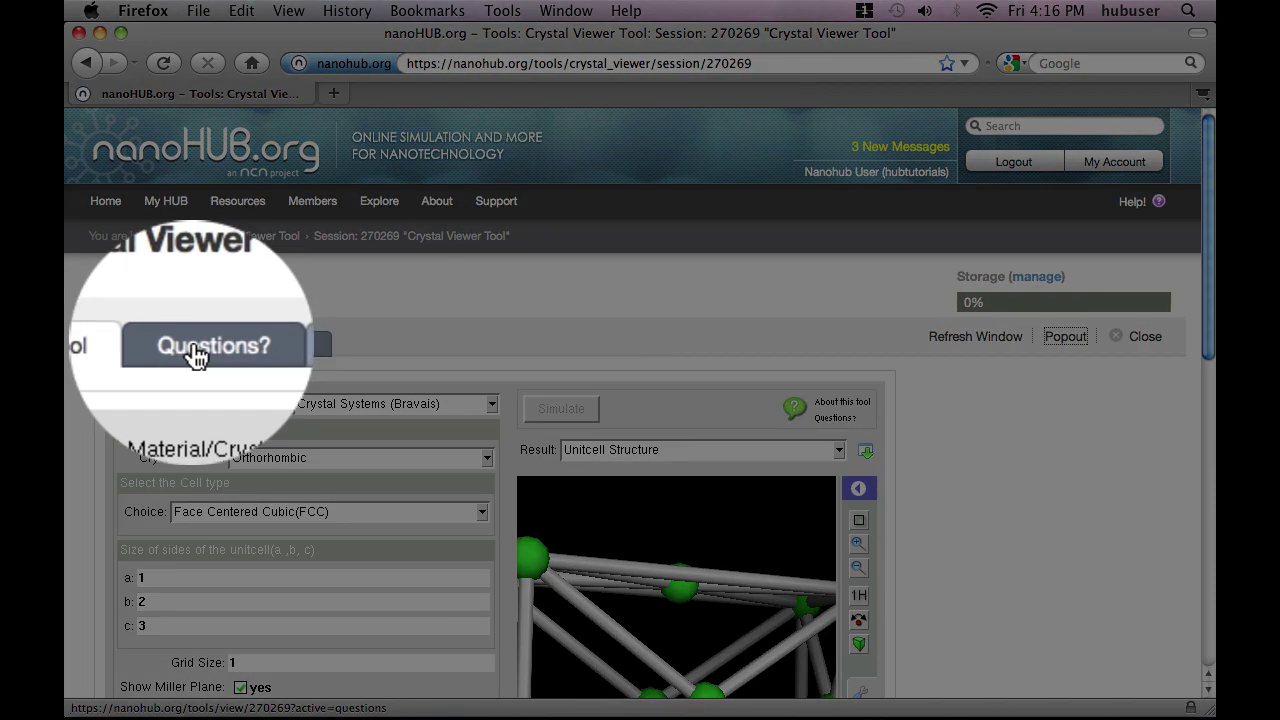
click(192, 345)
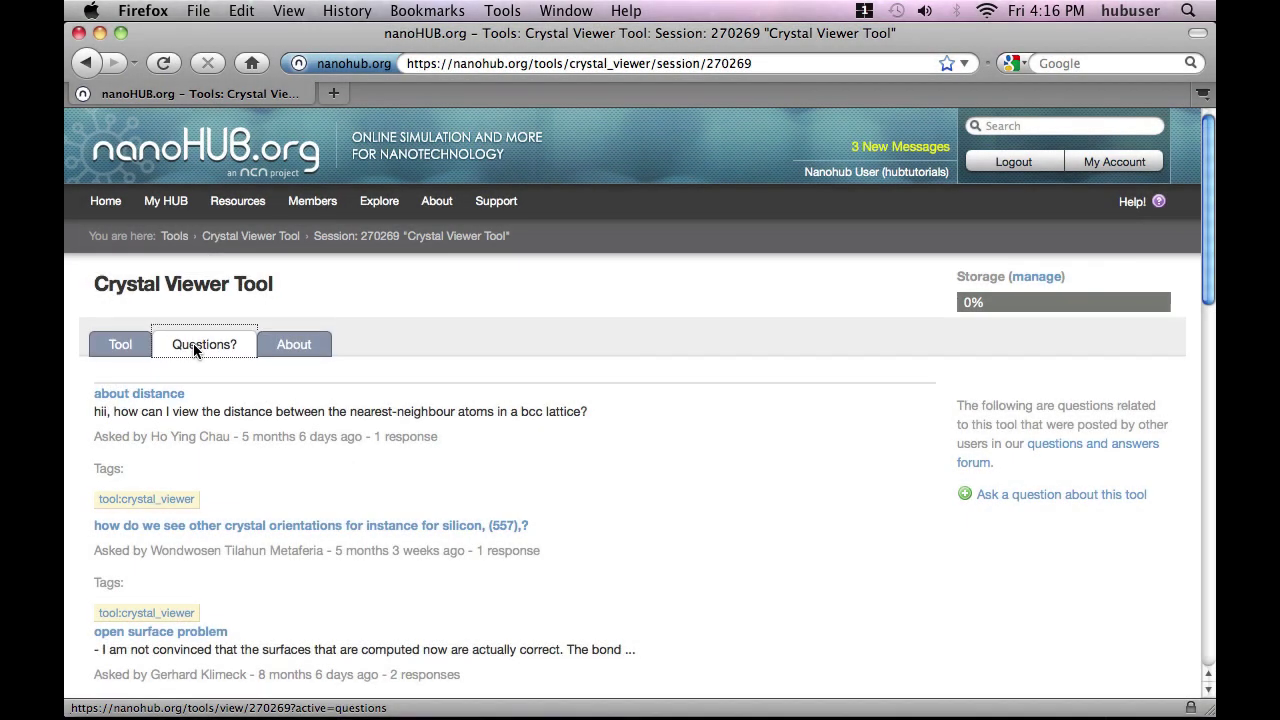
click(295, 344)
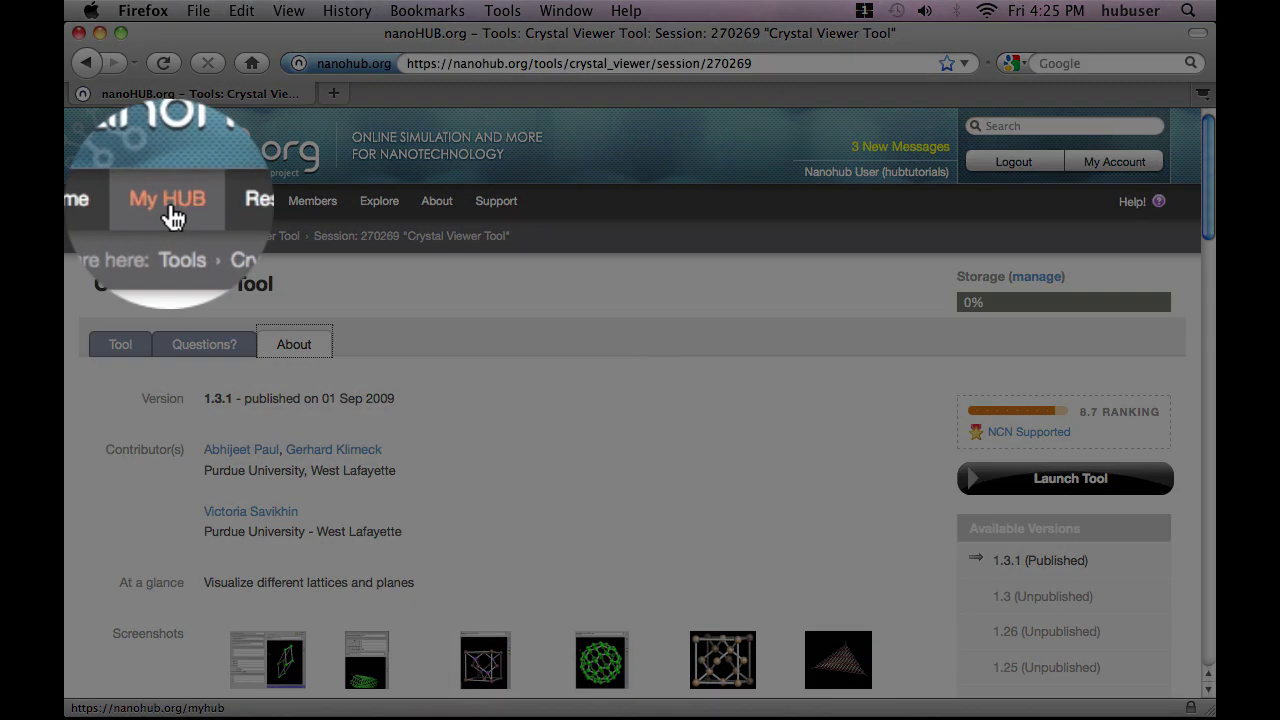
Step: Resume the Crystal Viewer Tool session from My Sessions on My HUB
click(167, 205)
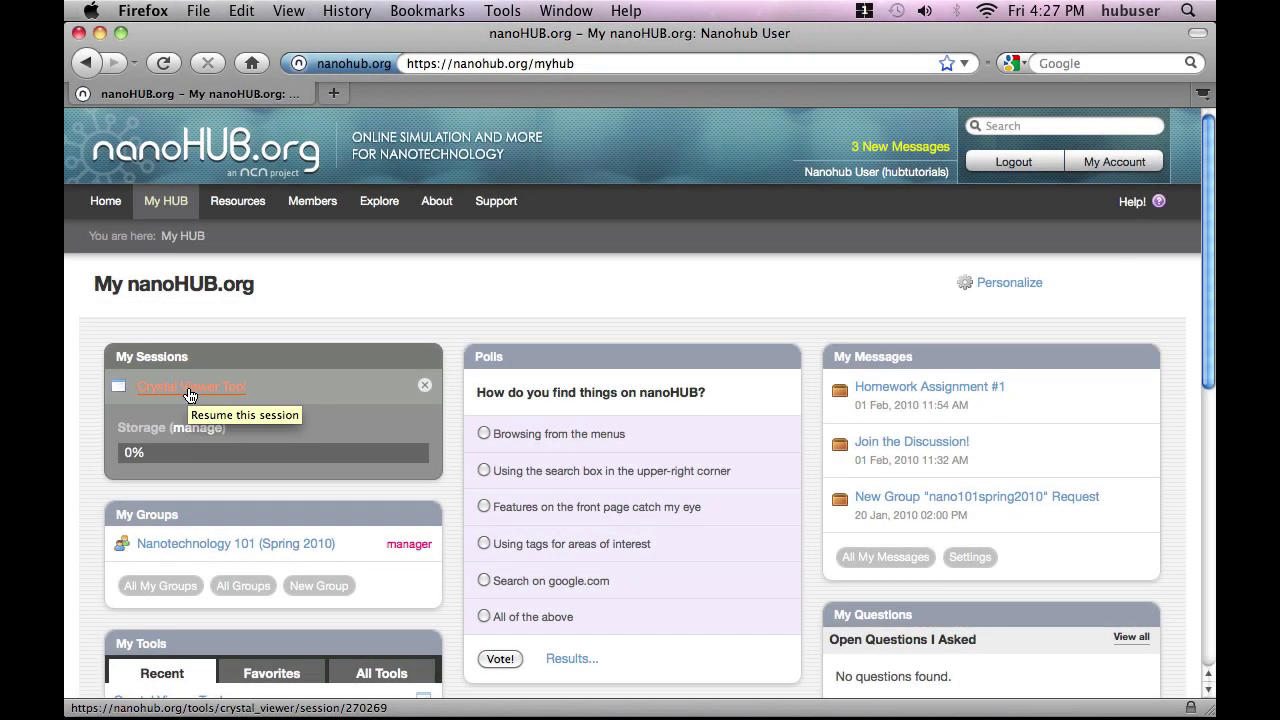
click(190, 395)
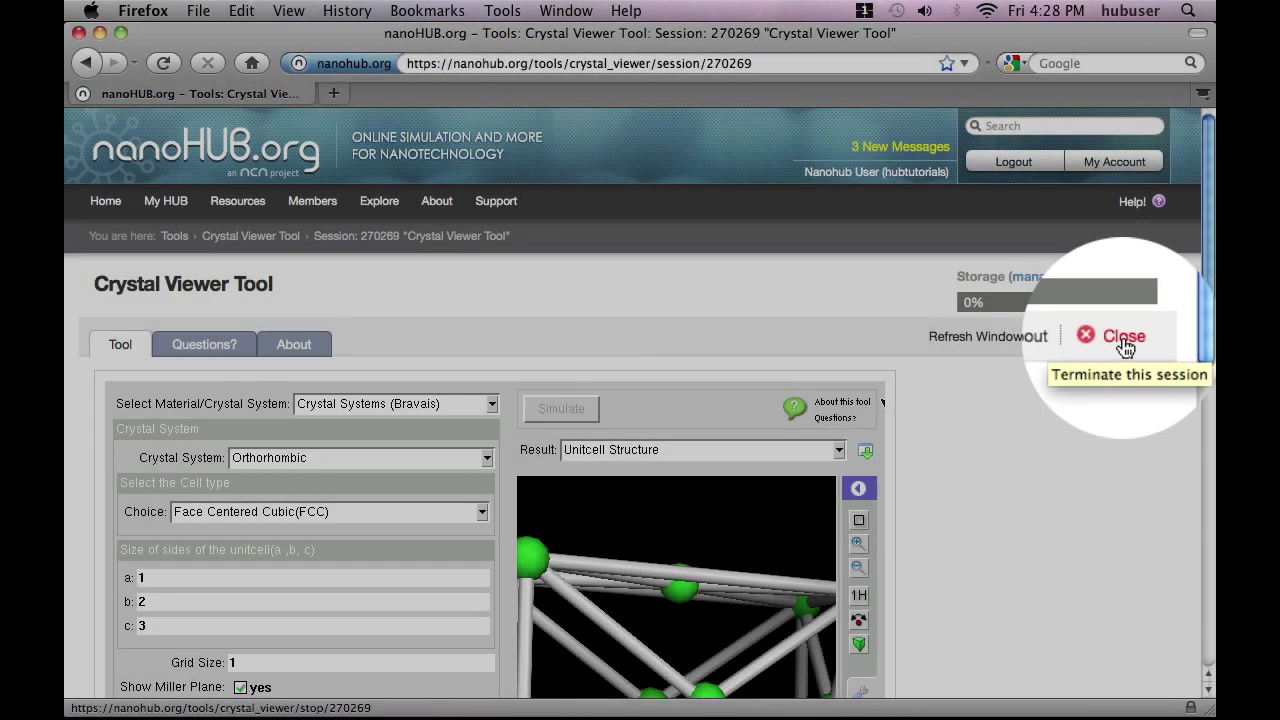
Step: Close the Crystal Viewer Tool session to terminate it
click(1143, 340)
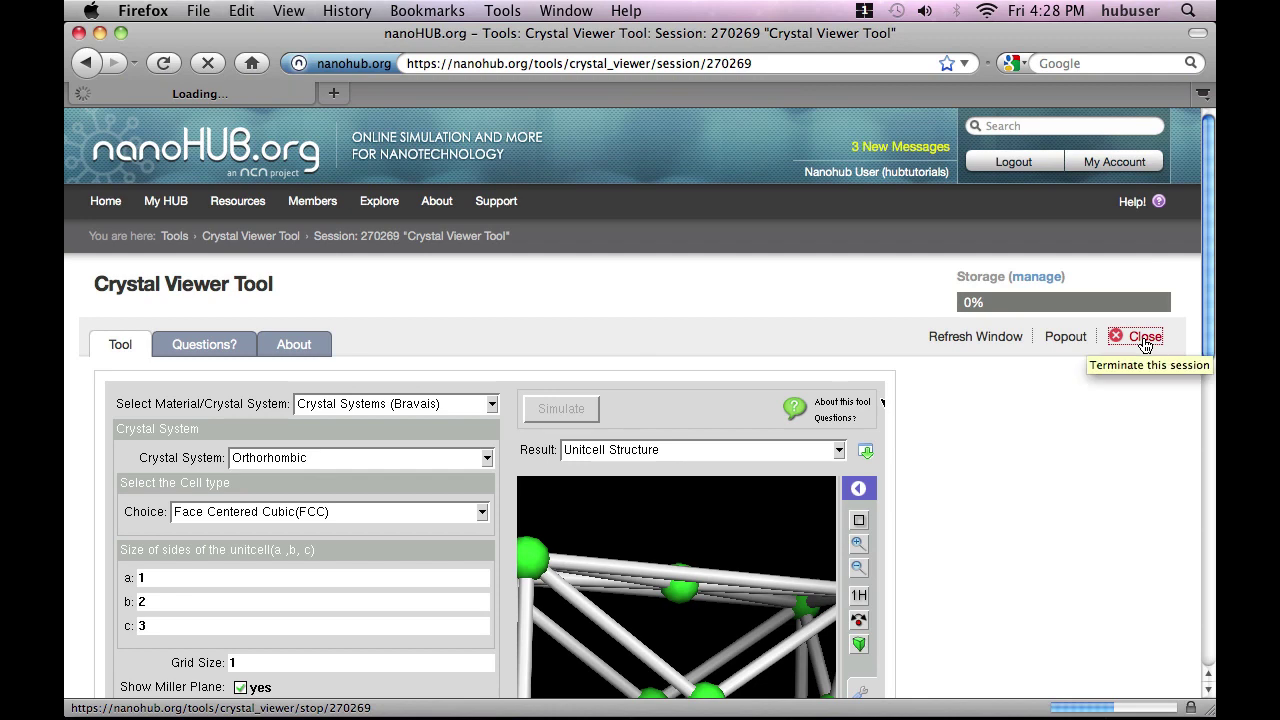